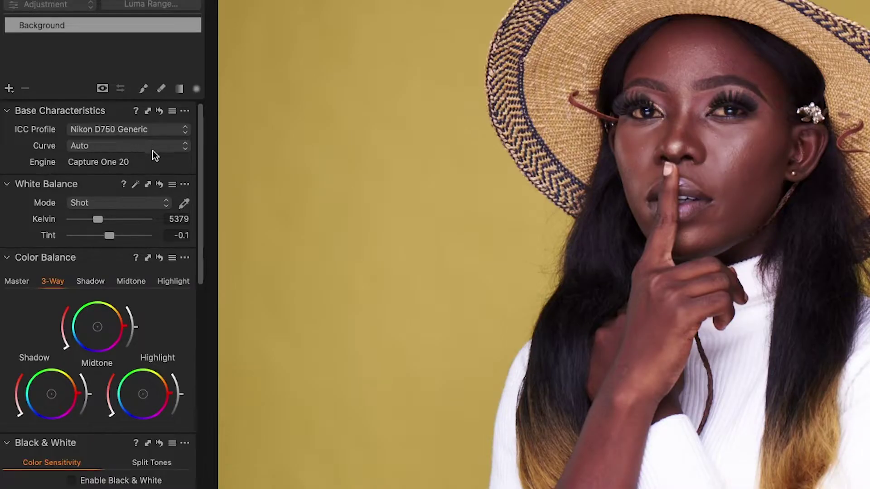
Choose the Portrait base curve and save Base Characteristics as Nikon D750 defaults
left_click(175, 148)
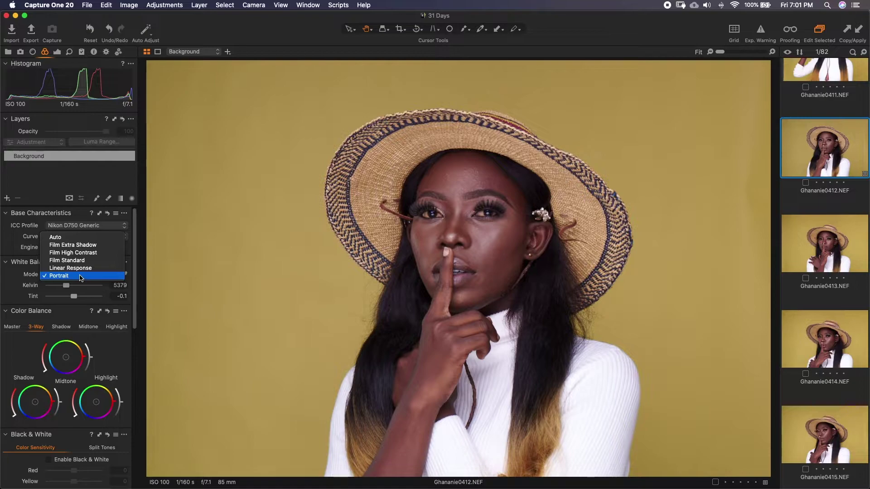
left_click(129, 210)
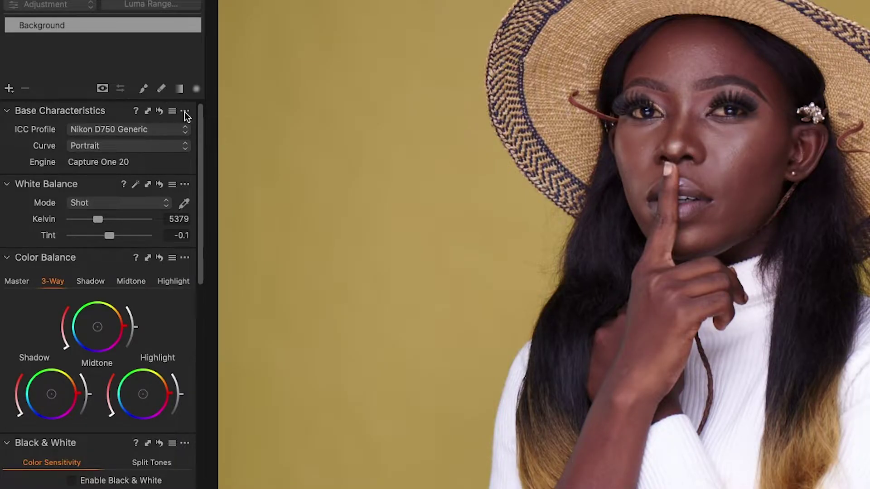
left_click(184, 111)
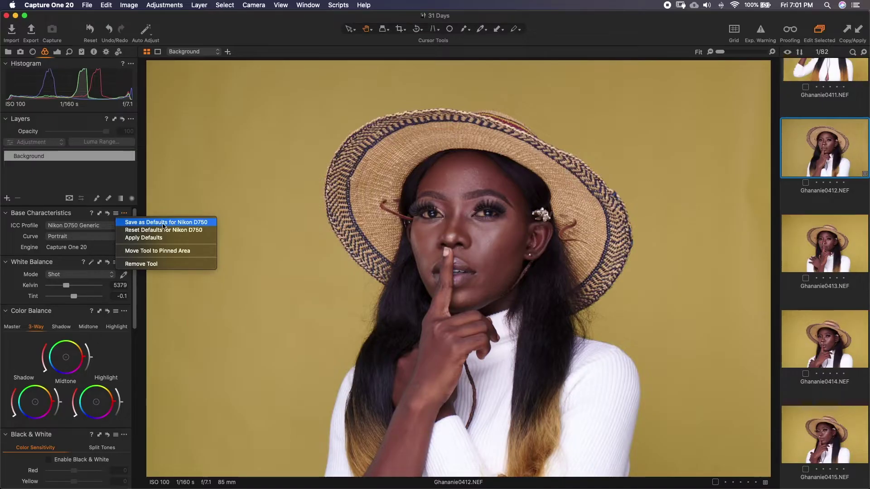
left_click(247, 125)
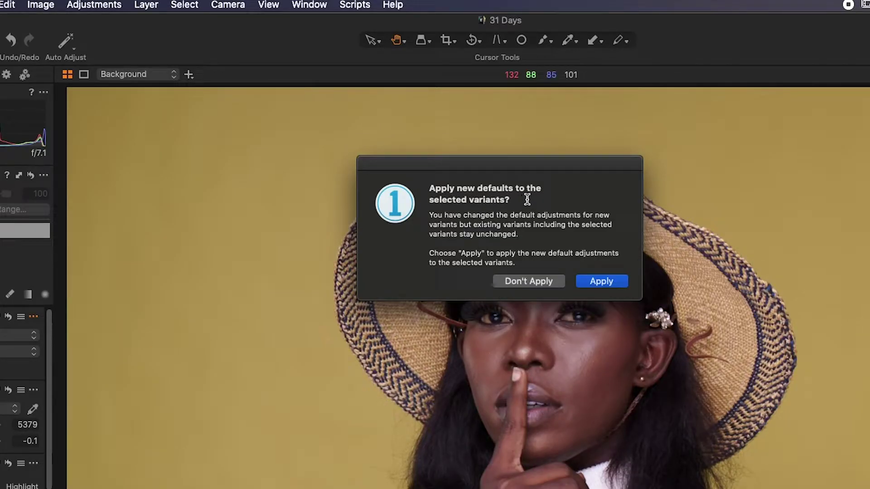
Apply the new Portrait-curve defaults to the selected portrait variant
left_click(601, 281)
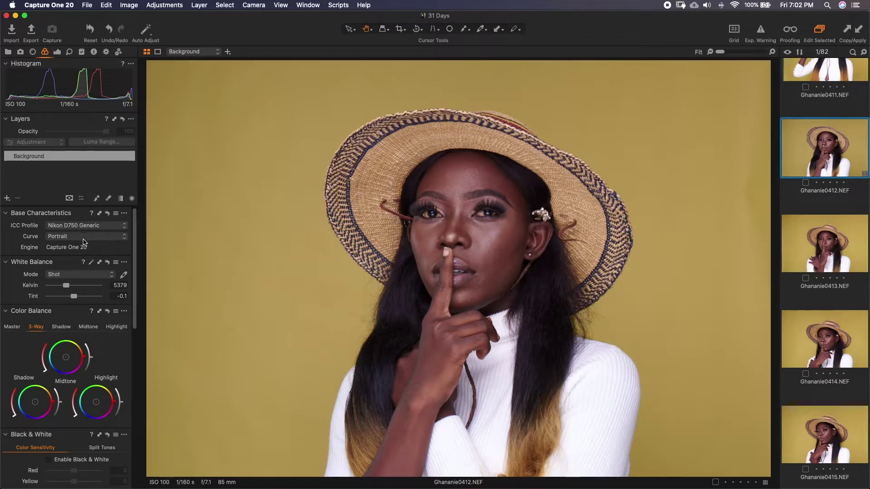
On the Exposure tools, enter Clarity -20 and Structure -10
left_click(57, 51)
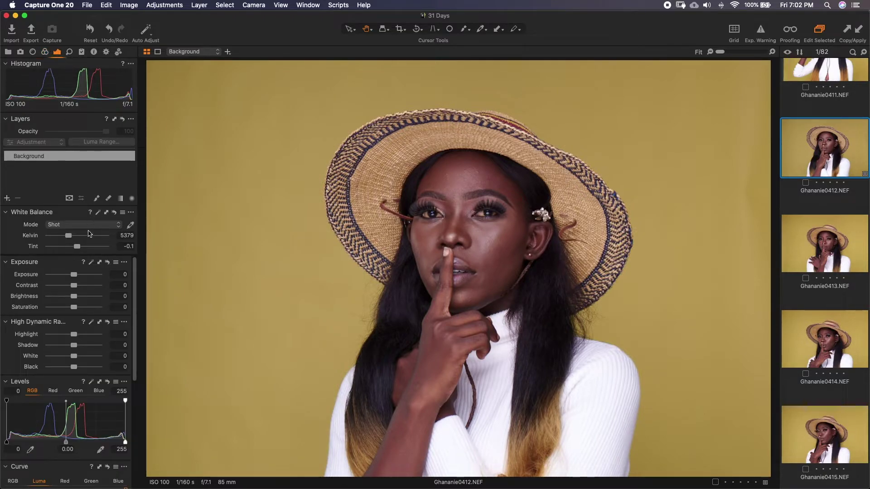
left_click_drag(134, 284, 146, 402)
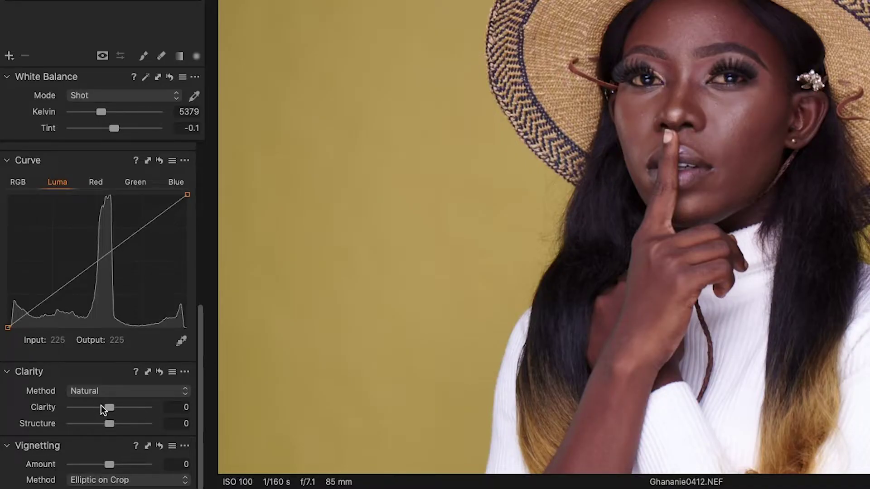
left_click(177, 408)
type("-20")
left_click(194, 424)
type("-10")
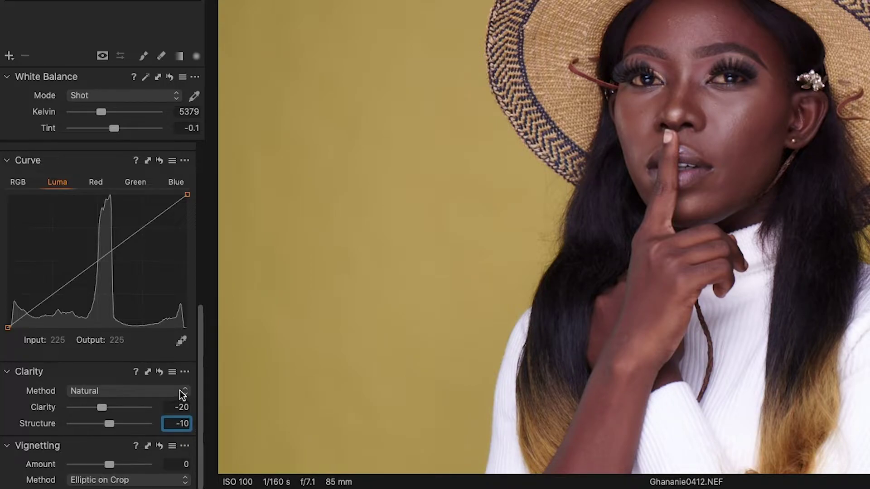
Save the Clarity settings as Nikon D750 defaults and apply them to the portrait
left_click(185, 372)
left_click(234, 384)
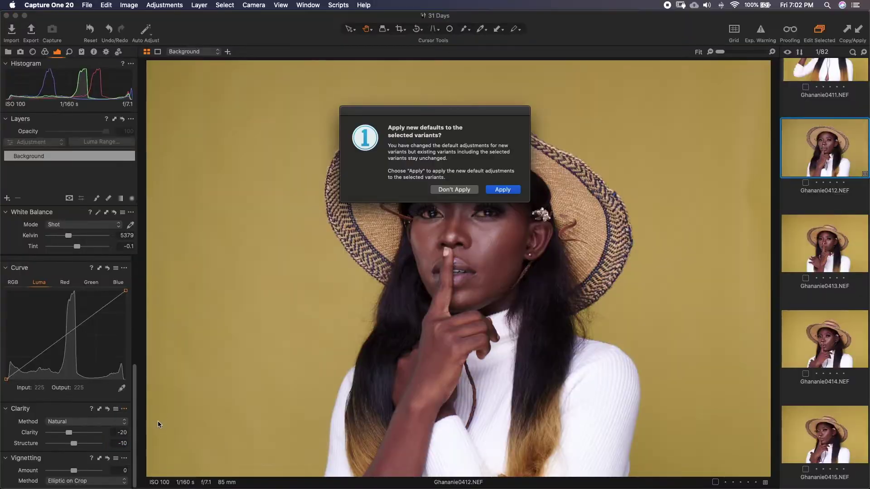
left_click(505, 189)
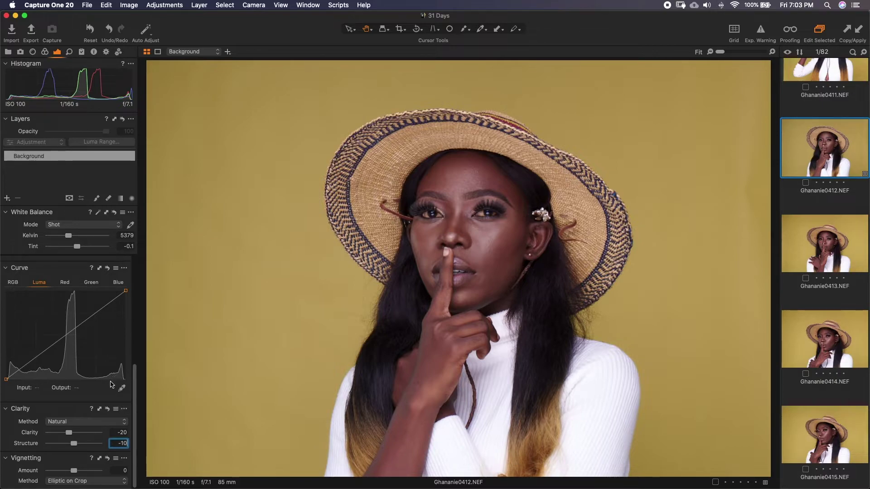
Scroll the tool panel back up to the Exposure tool
scroll(110, 328, "up", 2)
scroll(109, 328, "up", 5)
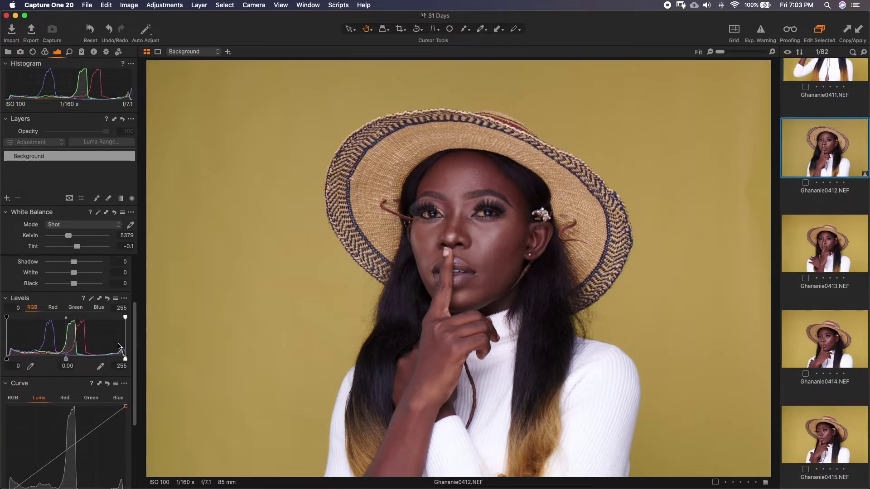
scroll(94, 350, "up", 4)
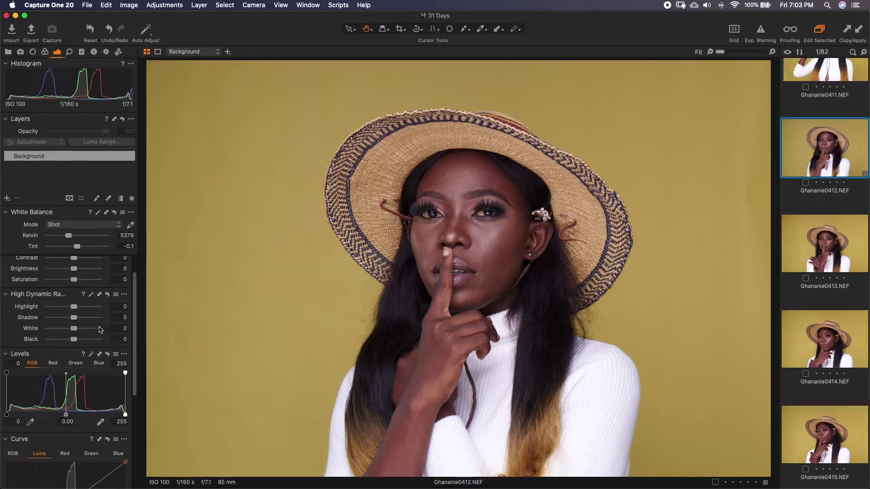
scroll(88, 327, "up", 3)
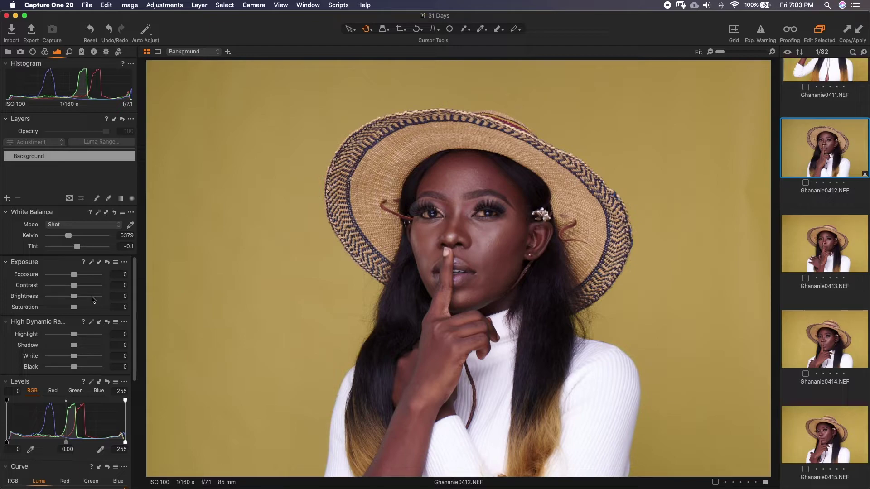
left_click(124, 262)
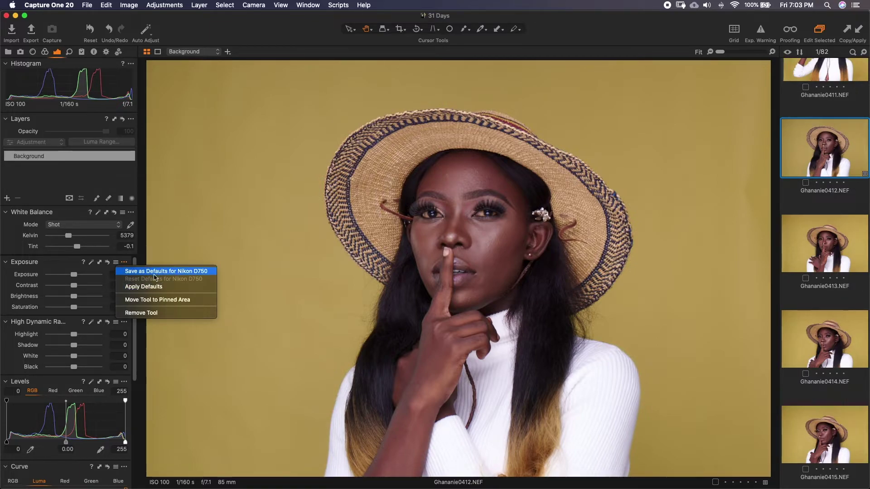
left_click(129, 262)
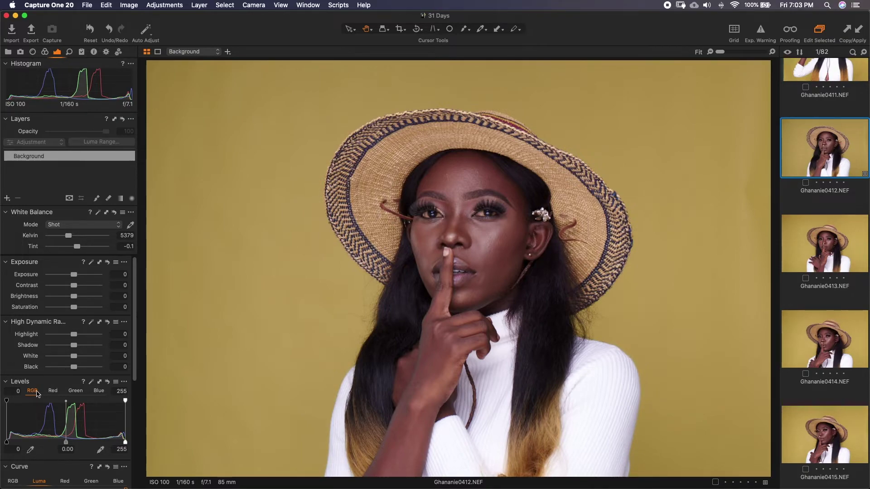
scroll(104, 402, "down", 8)
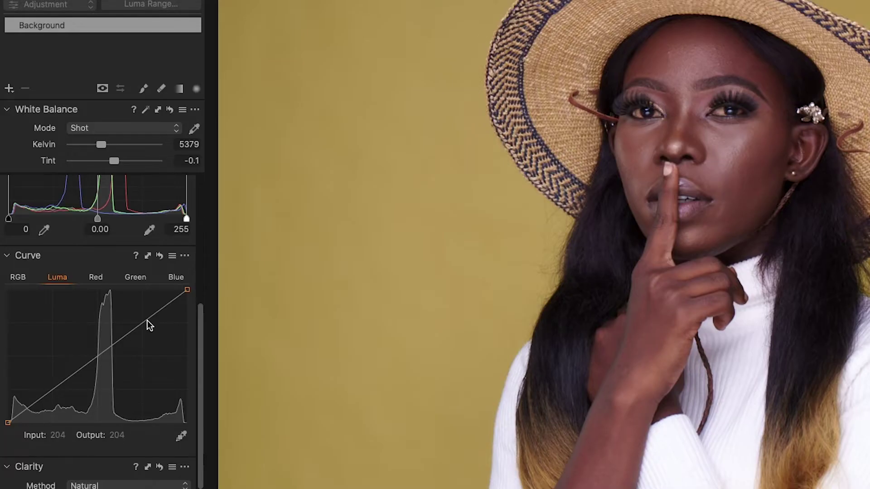
Add two Luma curve points for a gentle S-curve, save as Nikon D750 default, and apply
left_click(143, 322)
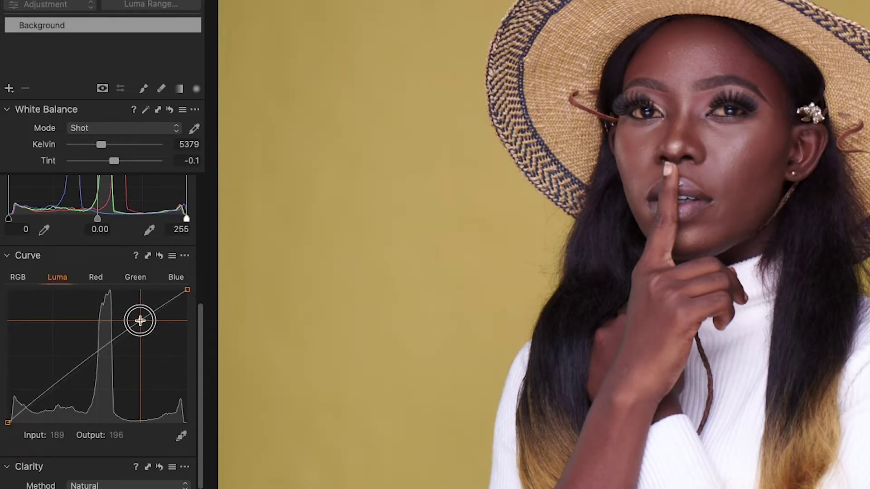
left_click(52, 387)
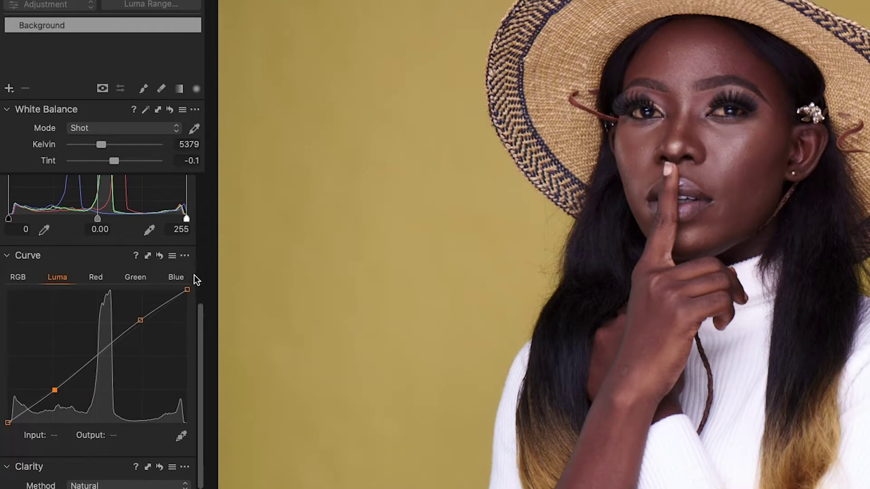
left_click(185, 256)
left_click(266, 267)
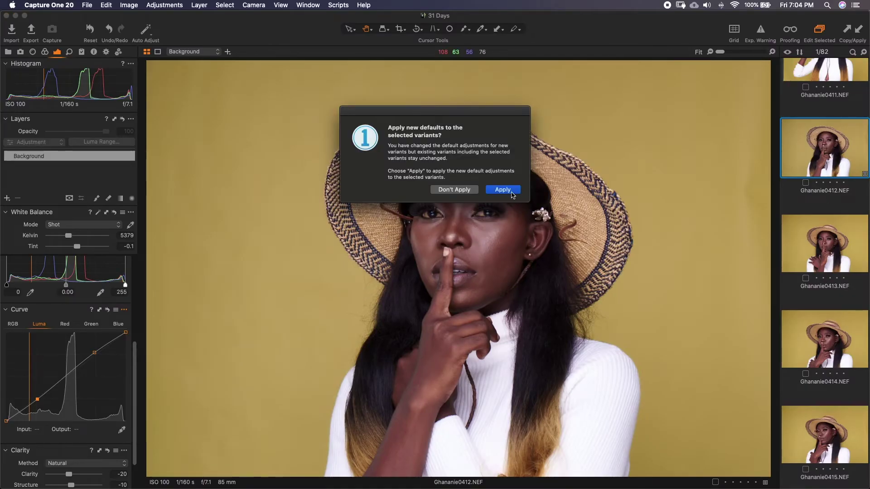
left_click(511, 193)
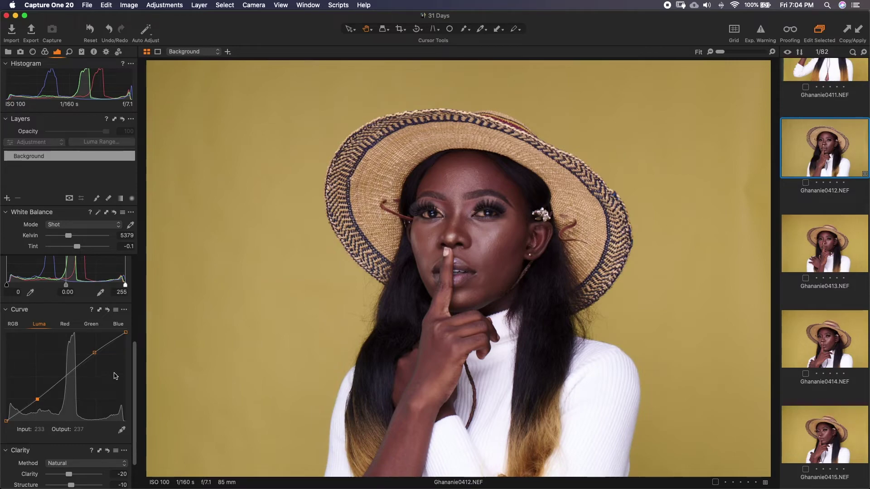
Bring up the color adjustment tools
scroll(117, 376, "up", 3)
scroll(116, 376, "up", 10)
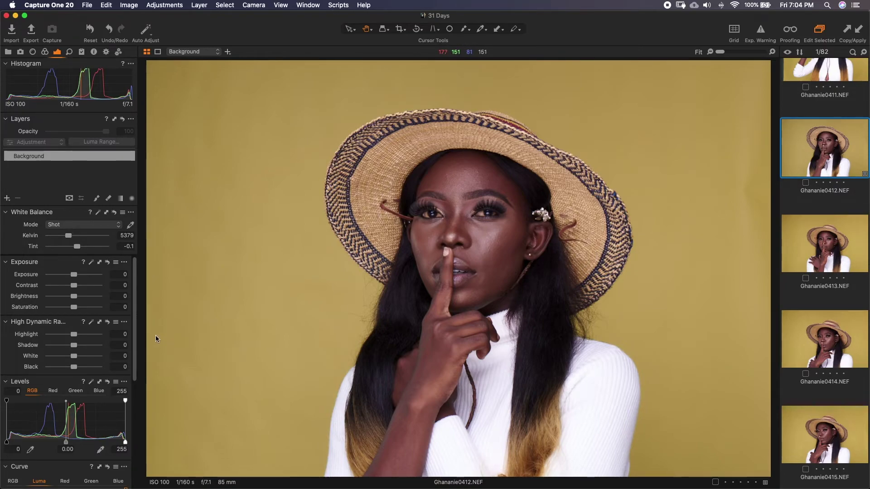
key("super+alt+4")
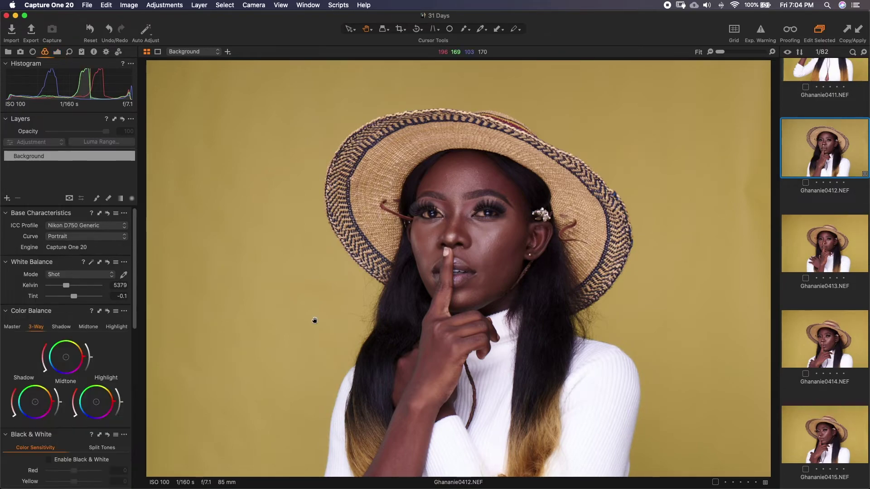
Drag the Exposure-tab sliders to Exposure -0.06, Contrast 9, Highlight -25, Shadow 6, White -17
left_click(57, 53)
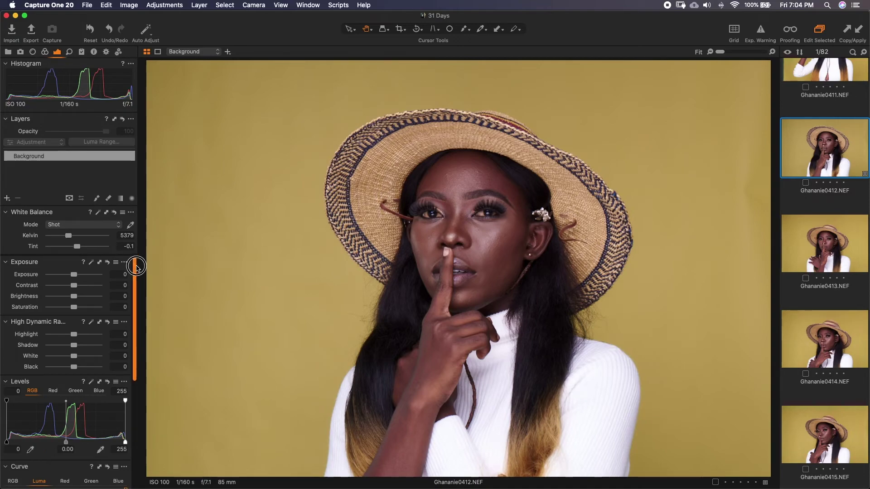
mouse_move(75, 276)
left_mouse_down()
mouse_move(73, 297)
mouse_move(73, 278)
left_mouse_up()
mouse_move(75, 334)
left_mouse_down()
mouse_move(68, 335)
mouse_move(69, 356)
mouse_move(76, 346)
left_mouse_up()
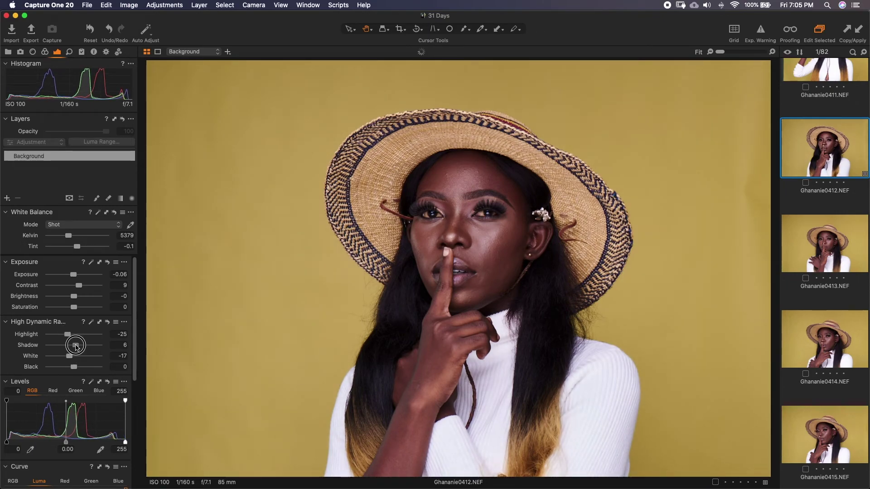